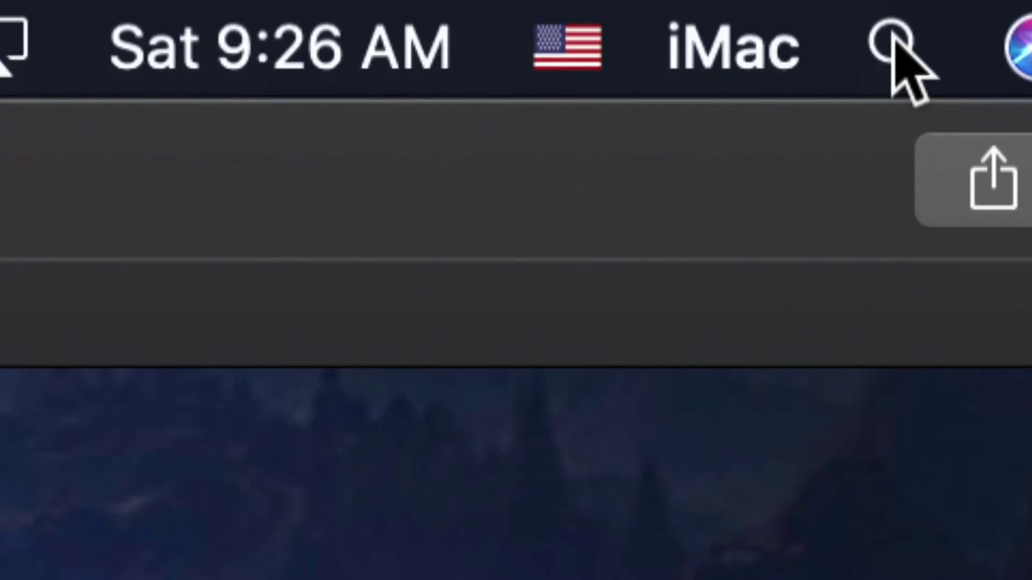
# - Launch GoPro Quik from Spotlight and attempt the HERO3+ import
pyautogui.click(891, 63)
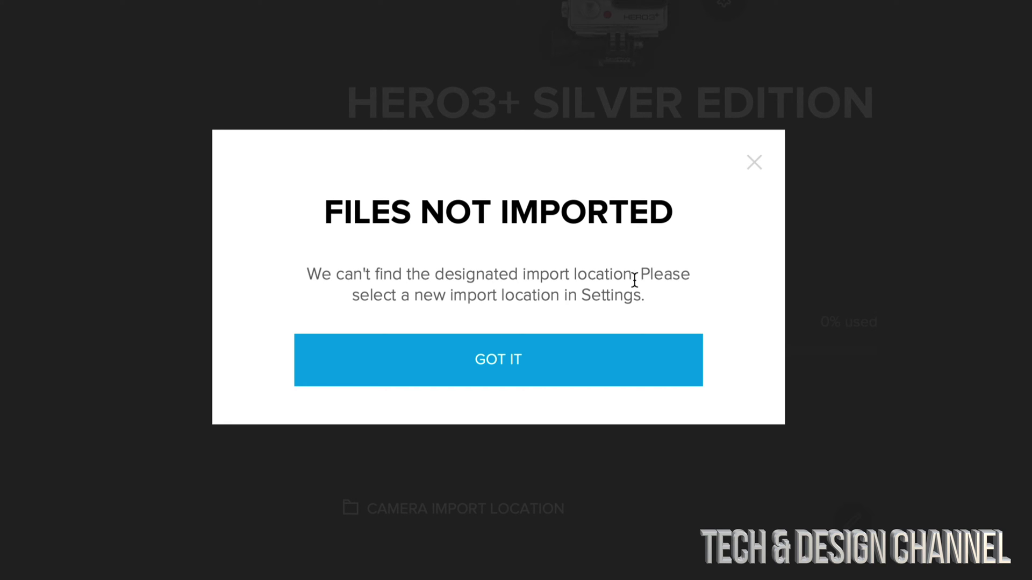
# - Dismiss the Files Not Imported warning and open GoPro Quik Settings
pyautogui.click(536, 363)
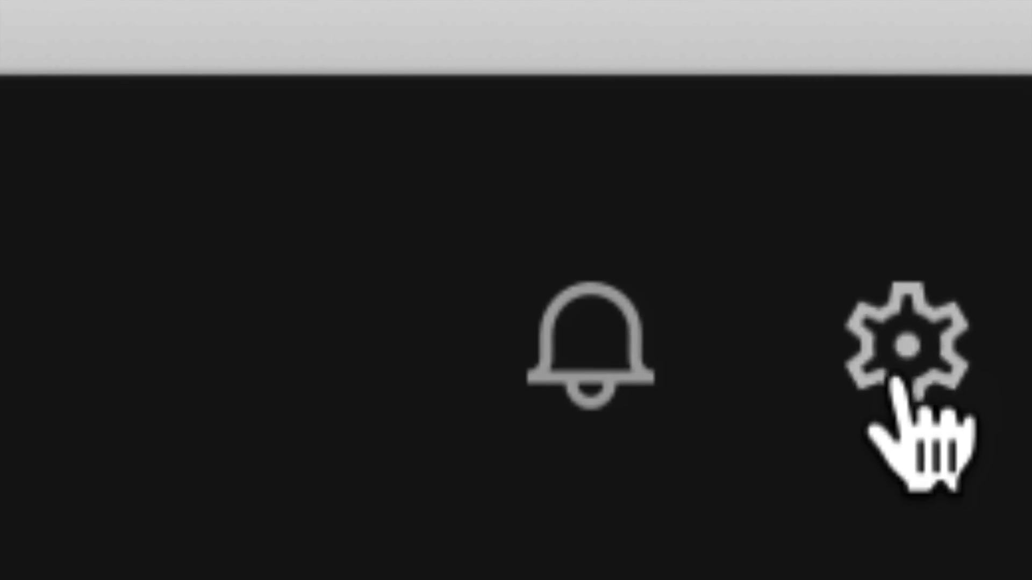
pyautogui.click(912, 346)
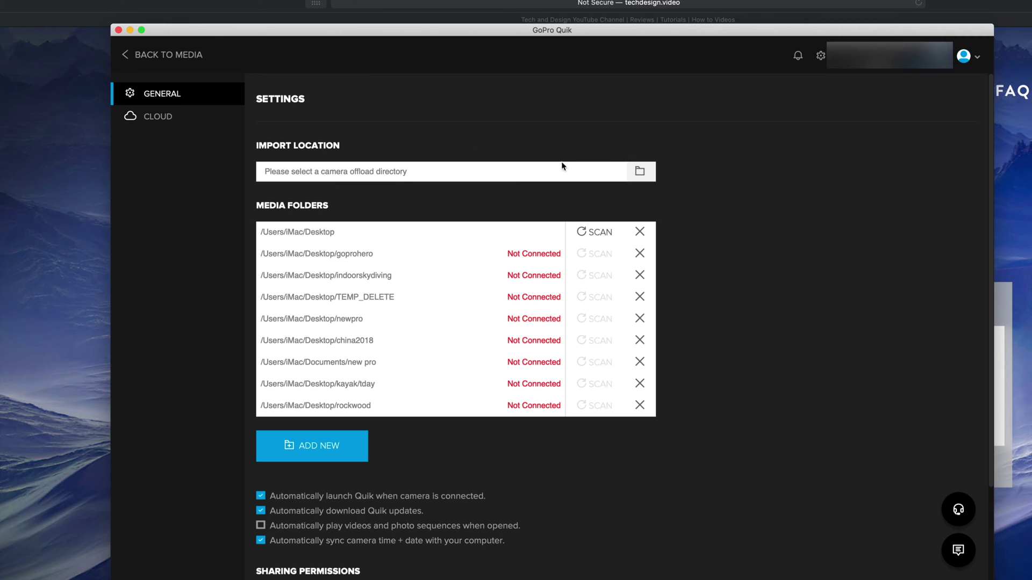
# - Choose Desktop as the GoPro Quik import location
pyautogui.click(642, 173)
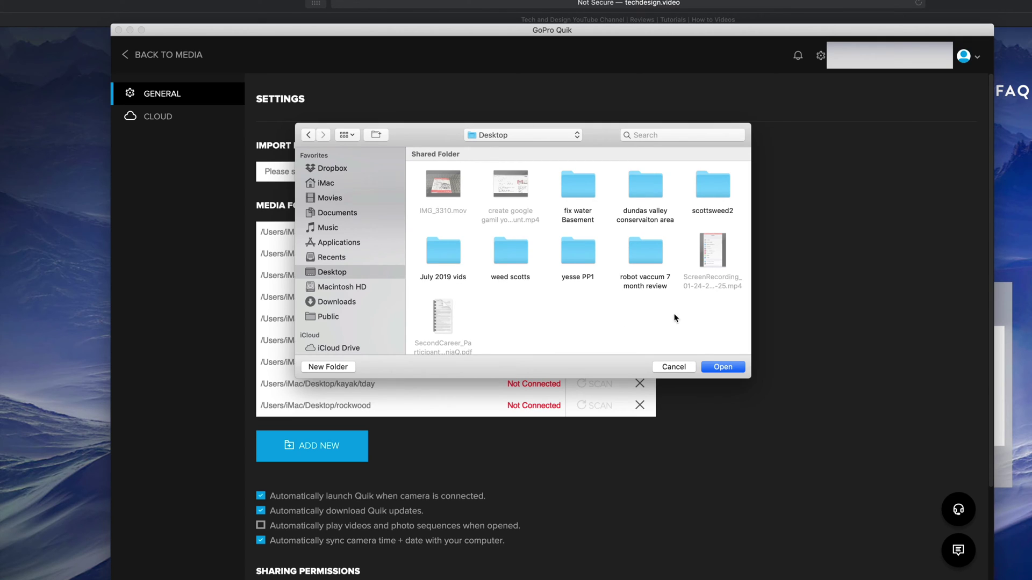
pyautogui.click(723, 367)
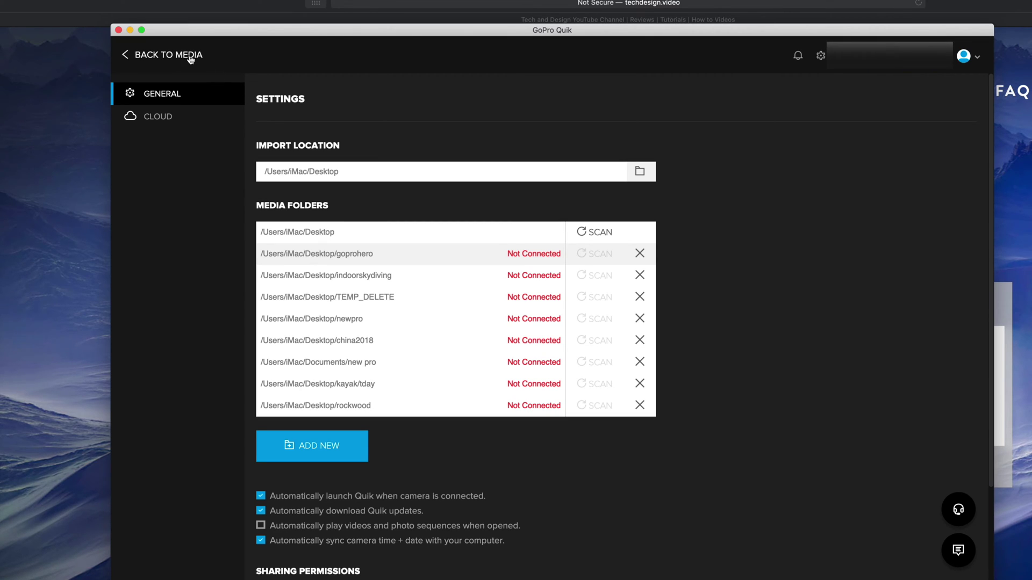
# - Import all files from the connected HERO3+ Silver Edition camera
pyautogui.click(174, 56)
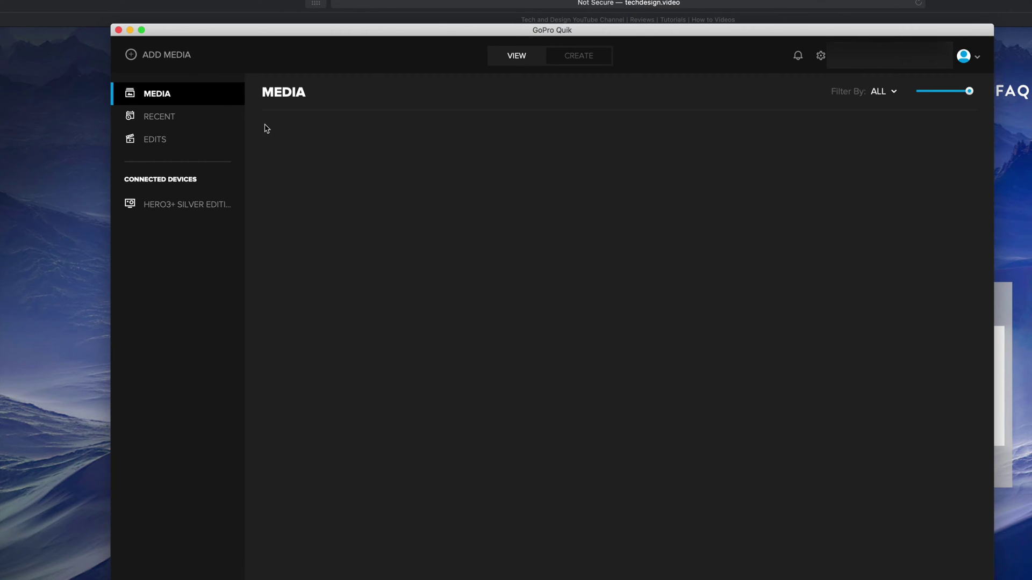
pyautogui.click(162, 206)
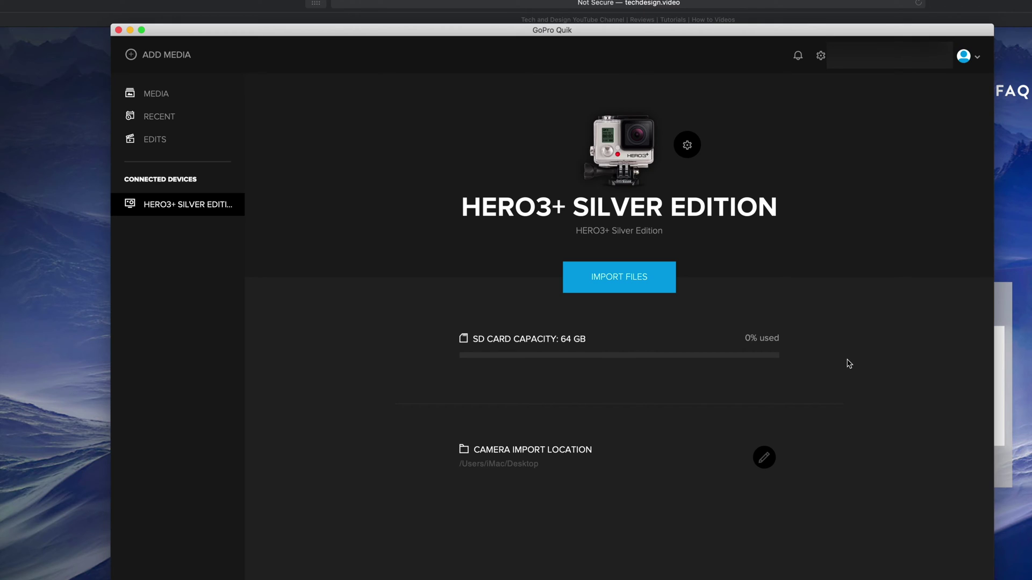
pyautogui.click(644, 287)
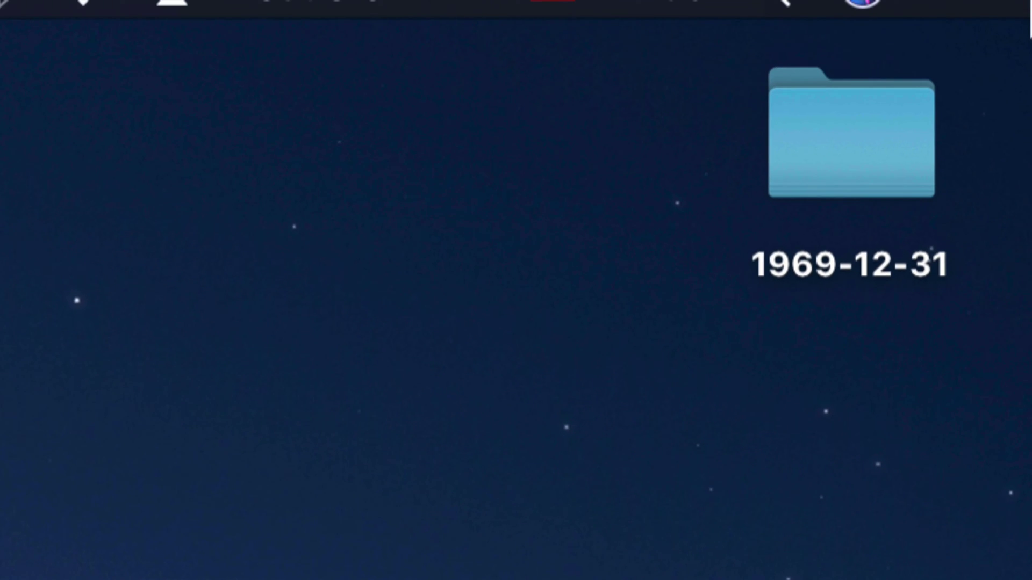
# - Open 1969-12-31 > HERO3+ Silver Edition 1 on the Desktop and nudge the window left
pyautogui.doubleClick(911, 149)
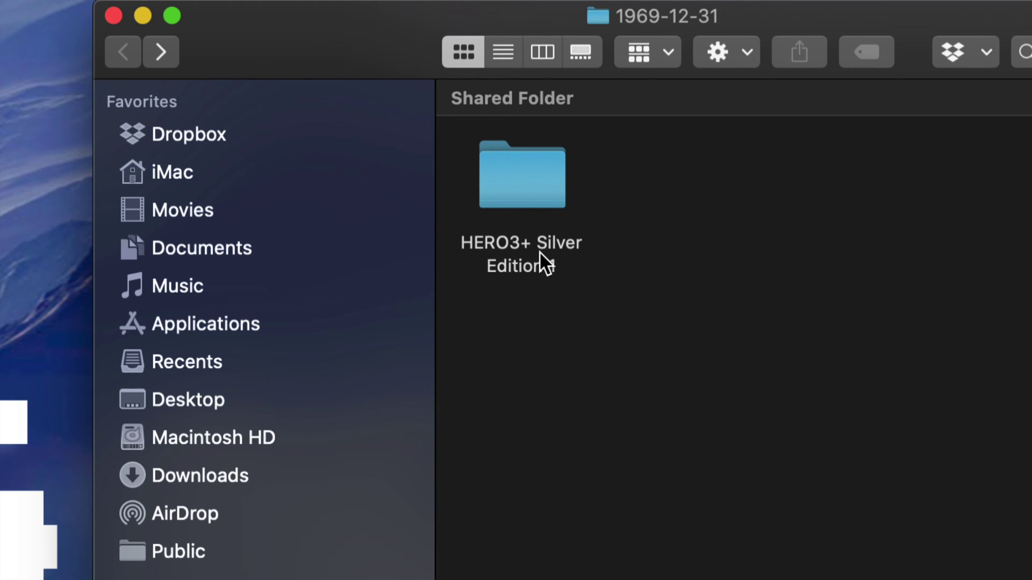
pyautogui.doubleClick(525, 169)
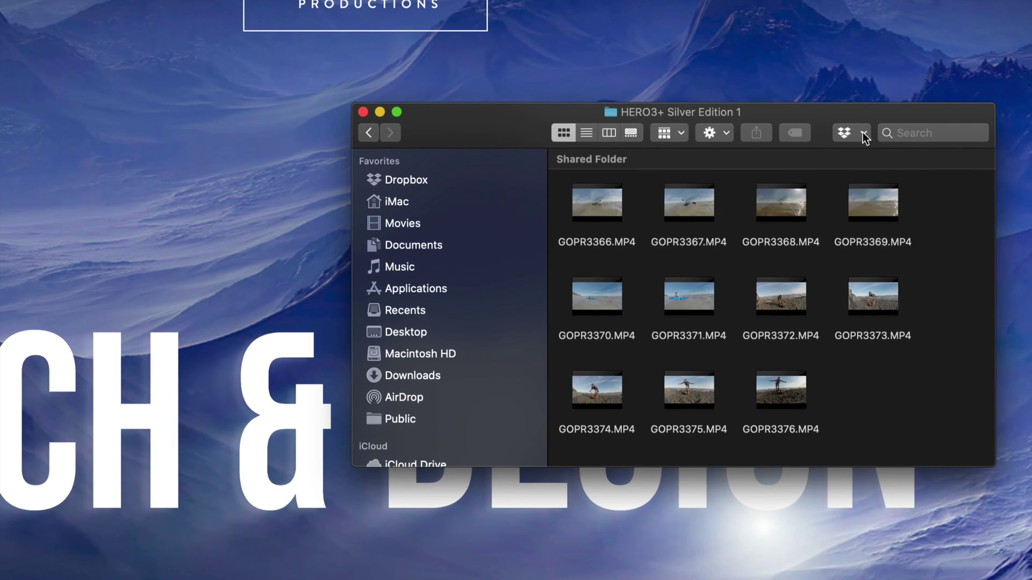
pyautogui.moveTo(863, 133); pyautogui.dragTo(786, 131)
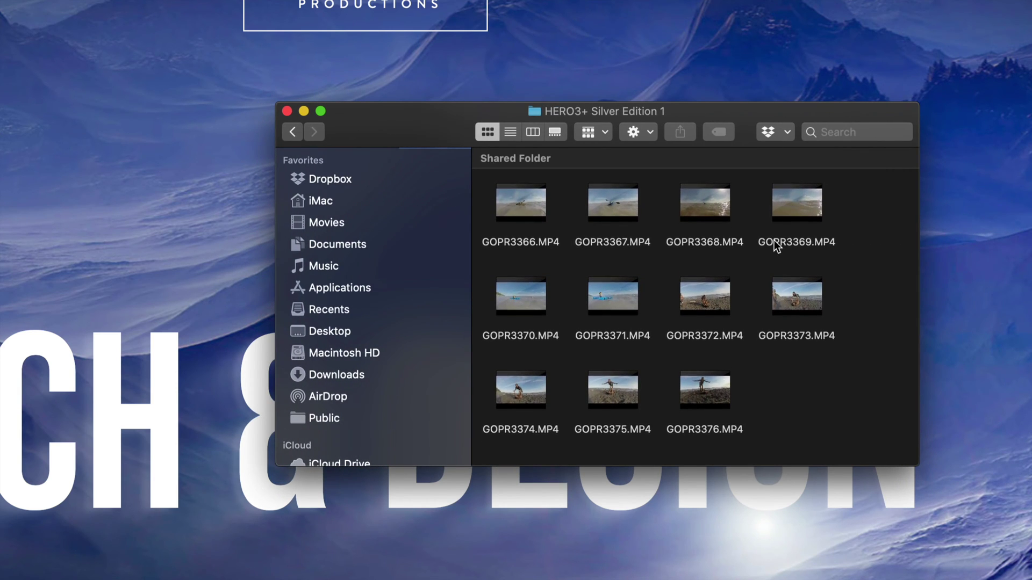
pyautogui.scroll(-2, 774, 240)
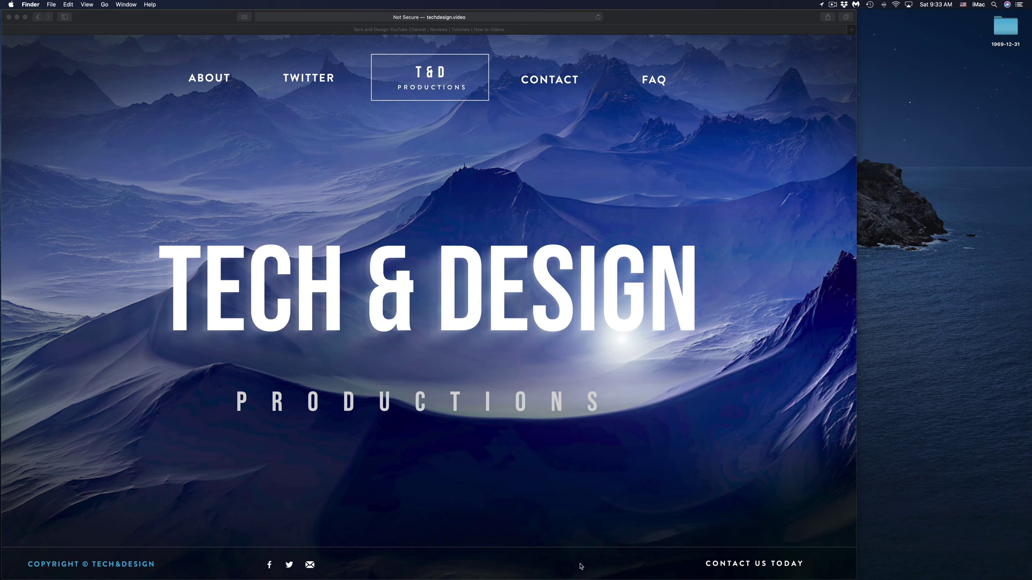
pyautogui.moveTo(466, 578)
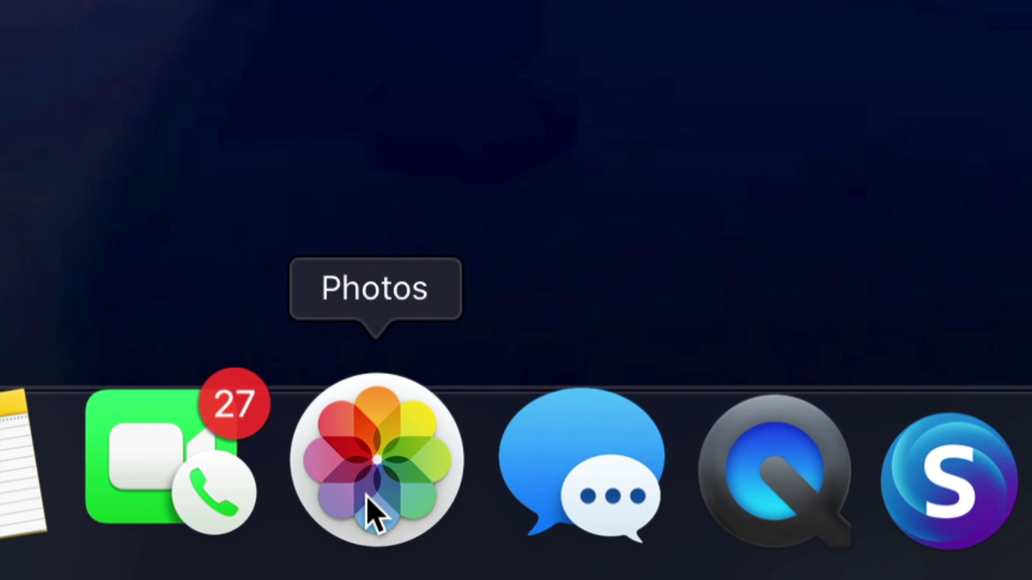
# - Launch Photos from the Dock
pyautogui.click(373, 513)
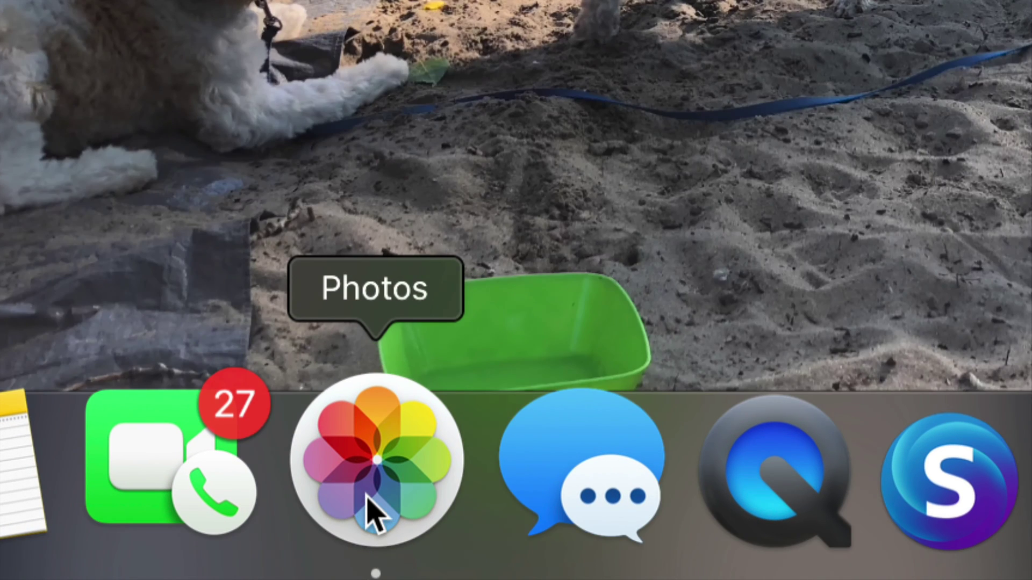